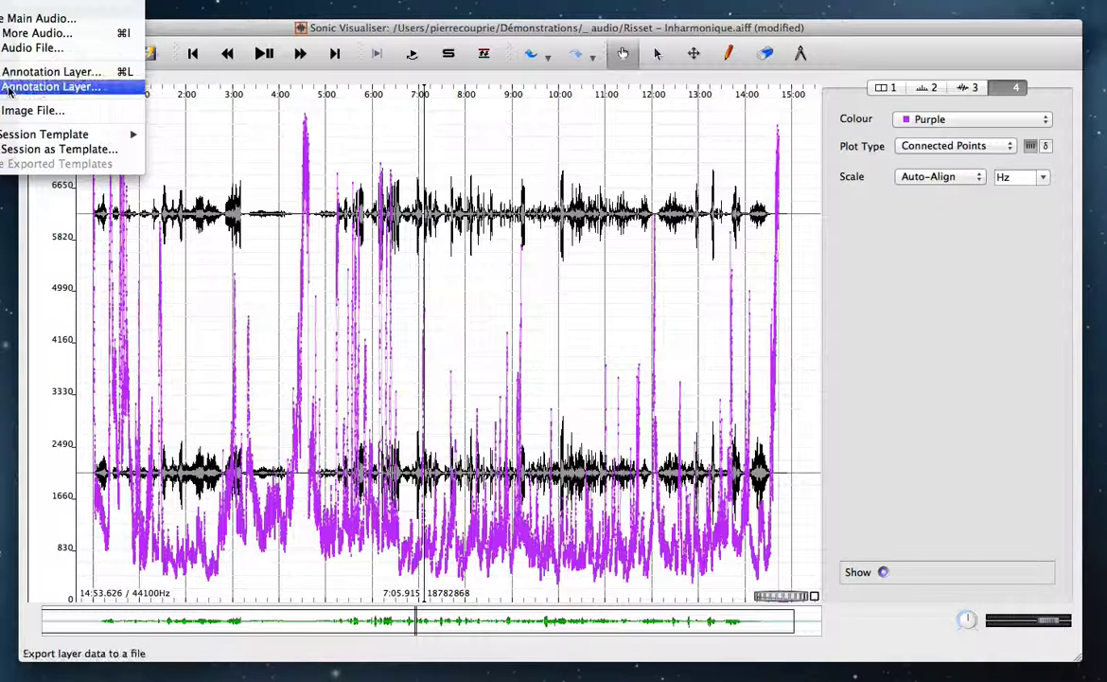
# - Export the purple curve layer as 'Centroid' in Text files (*.txt) format
pyautogui.click(123, 86)
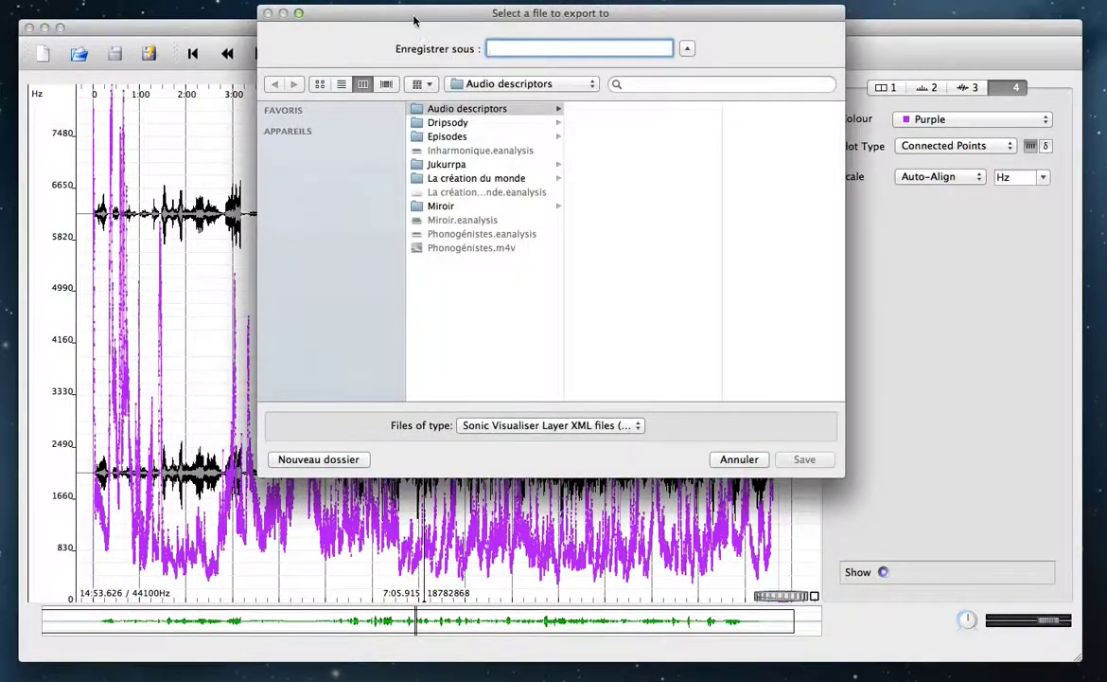
pyautogui.moveTo(414, 19); pyautogui.dragTo(330, 106)
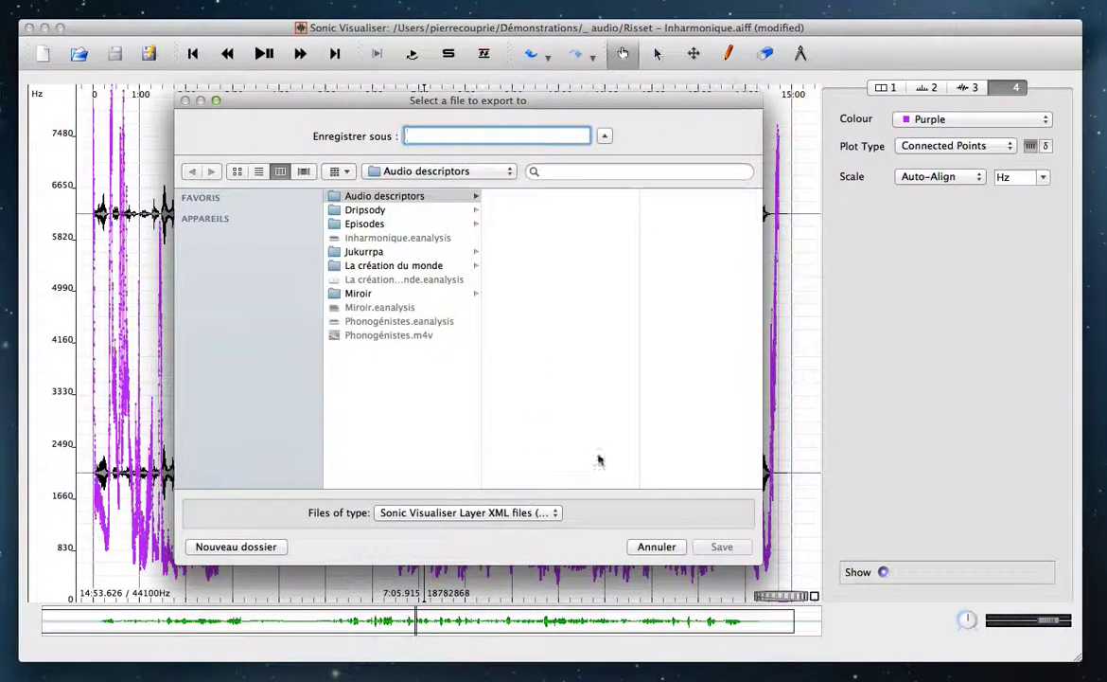
pyautogui.write('Centroid')
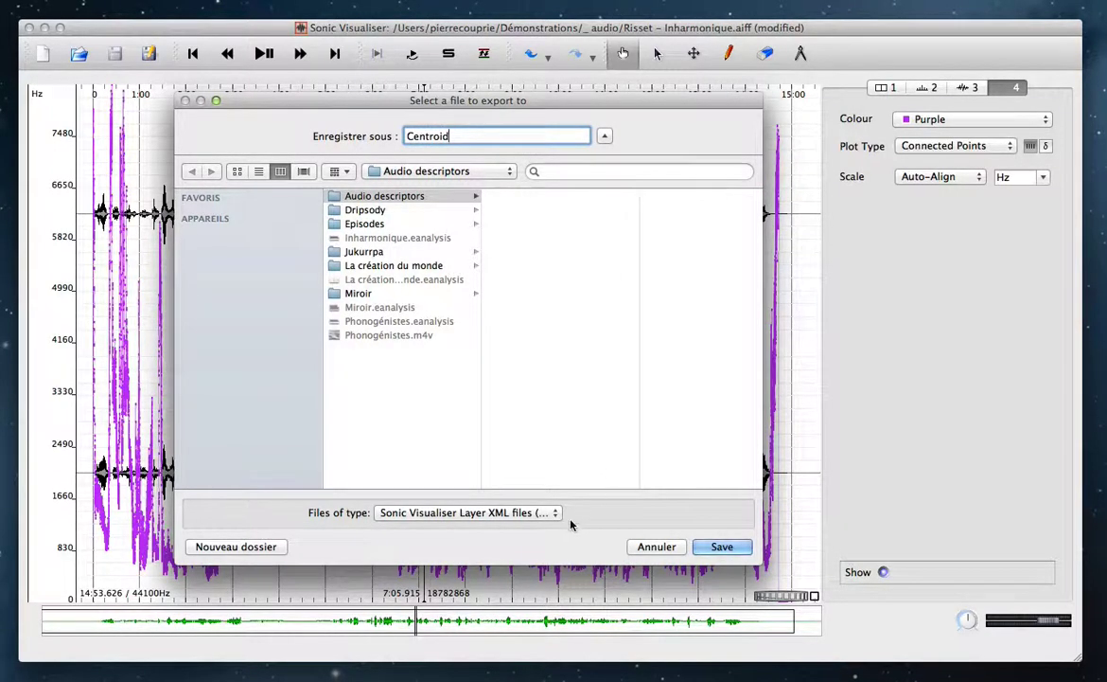
pyautogui.click(475, 516)
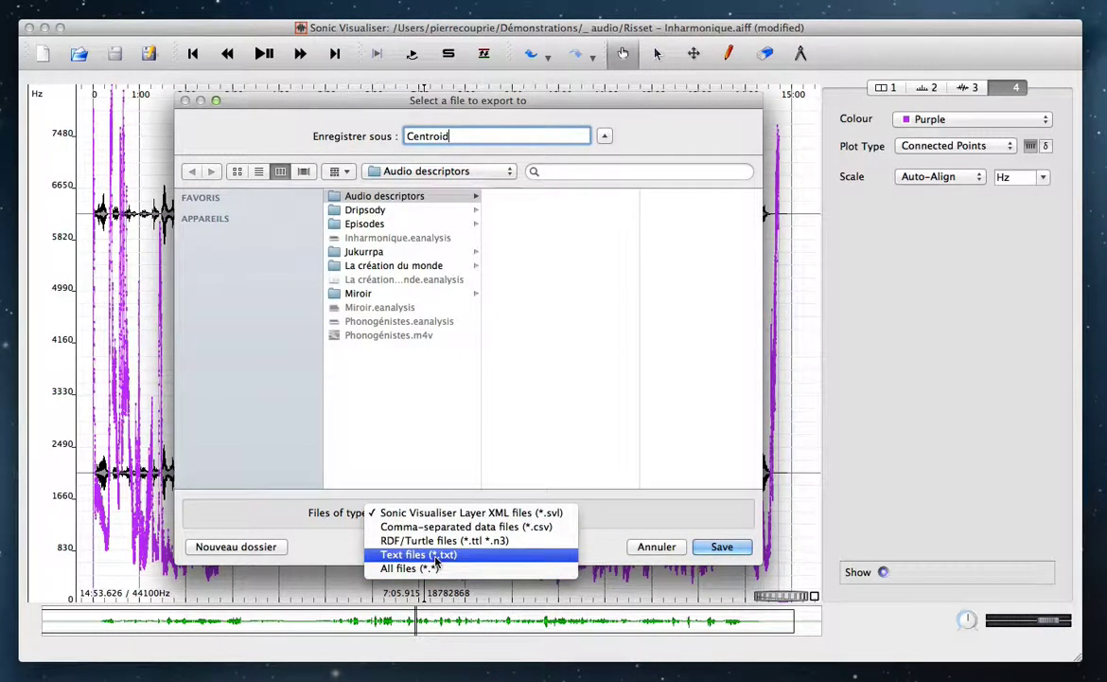
pyautogui.click(451, 554)
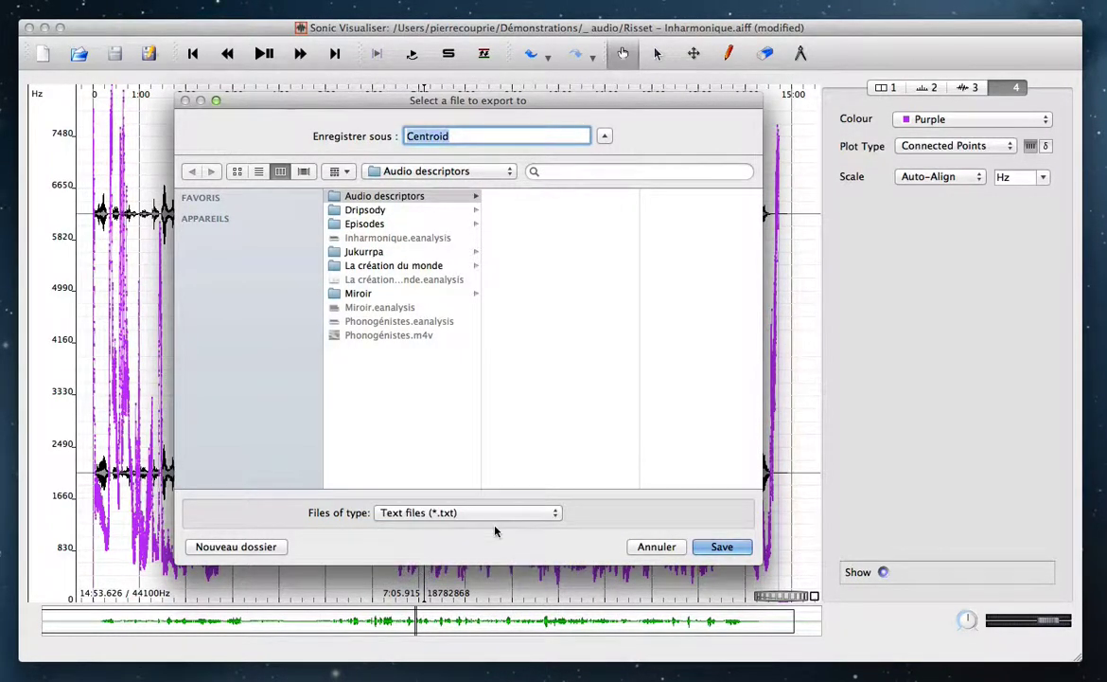
pyautogui.click(721, 548)
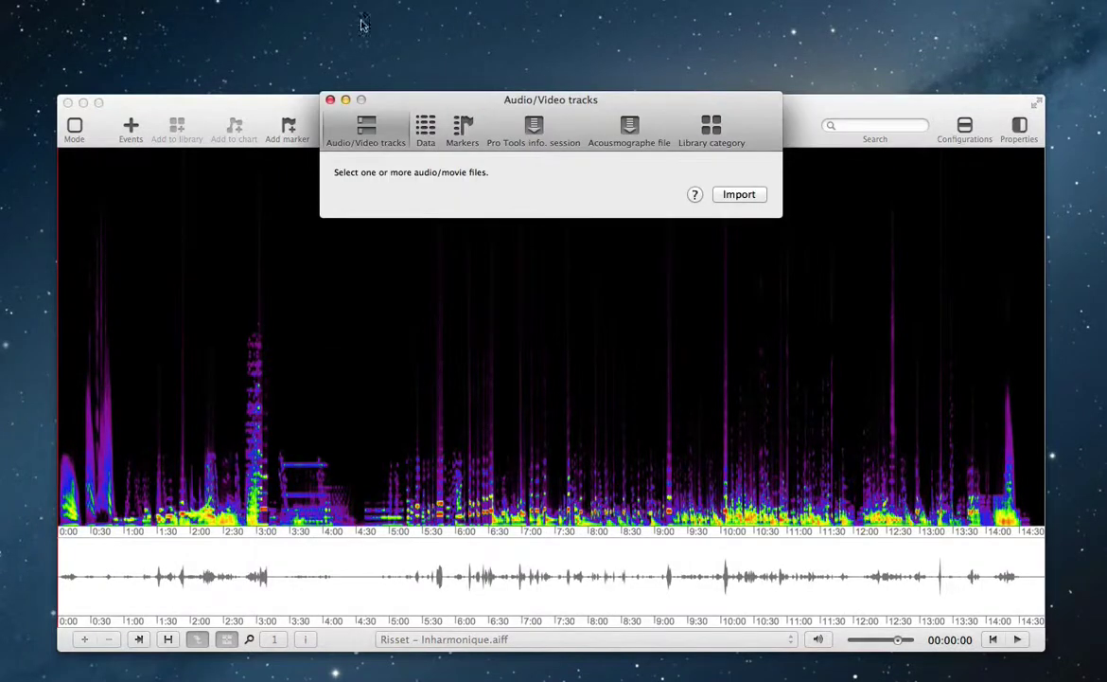
# - Move the EAnalysis import window lower, over the sonogram
pyautogui.moveTo(591, 105); pyautogui.dragTo(582, 173)
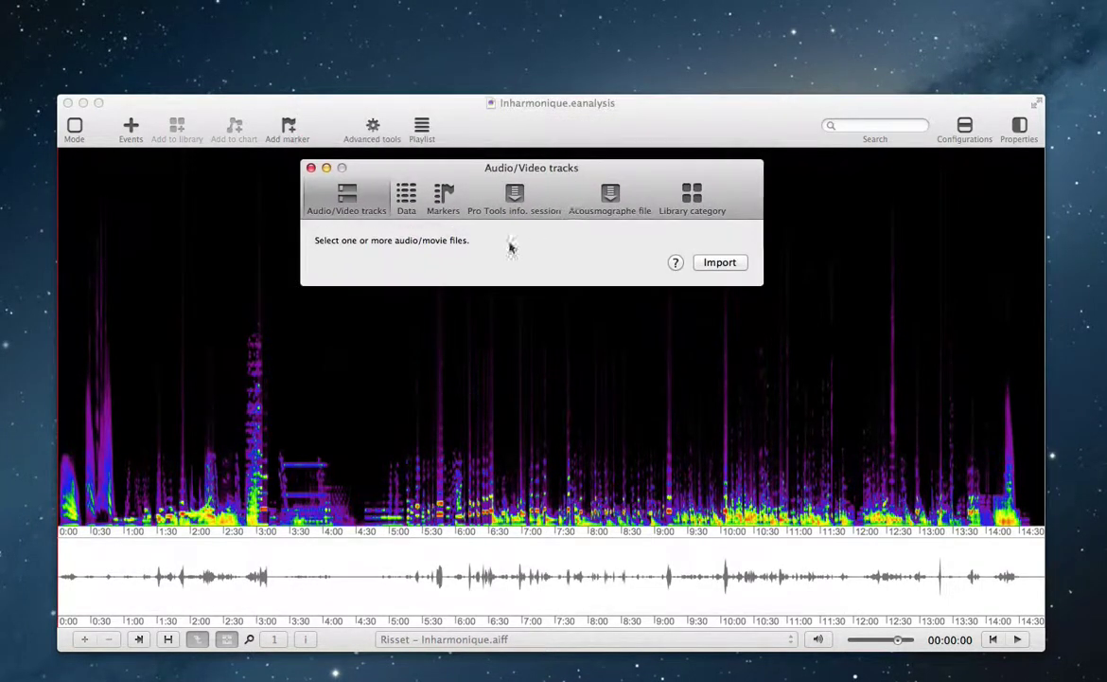
# - Switch the importer to data values and load Audio descriptors/Centroid.txt
pyautogui.click(405, 196)
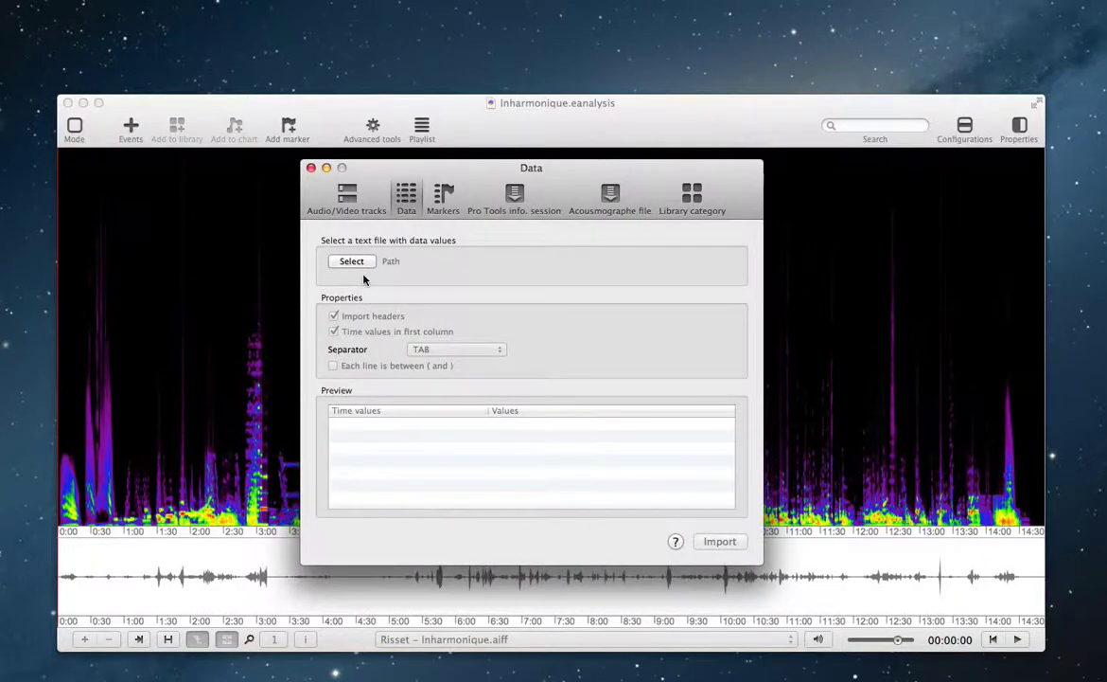
pyautogui.click(353, 265)
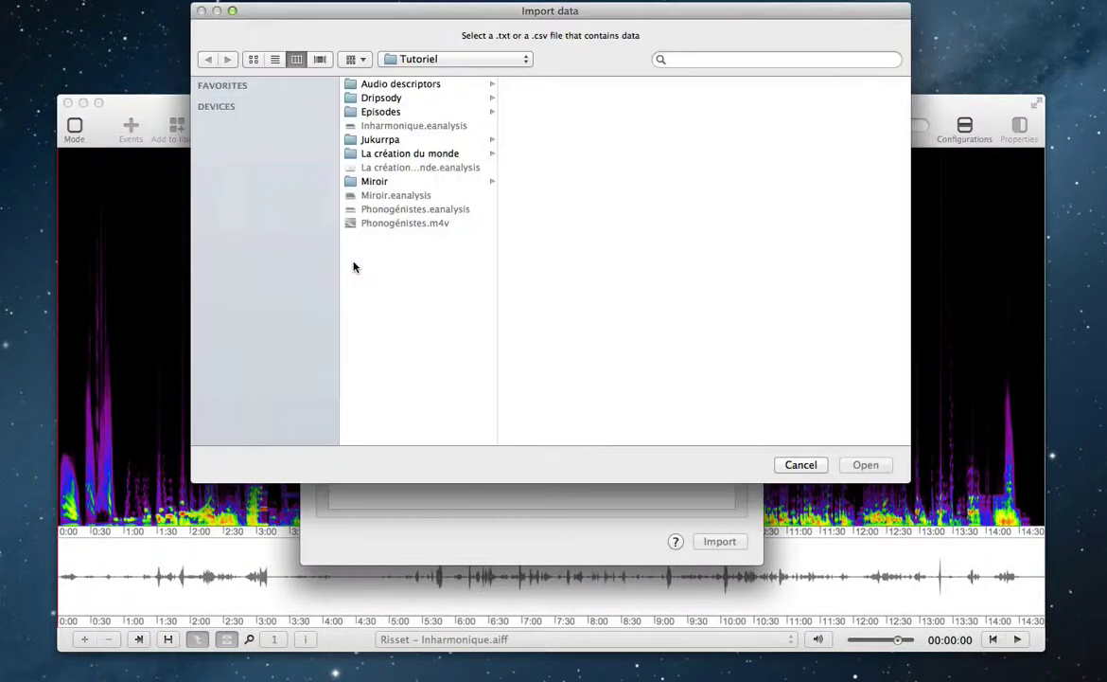
pyautogui.moveTo(445, 13); pyautogui.dragTo(420, 141)
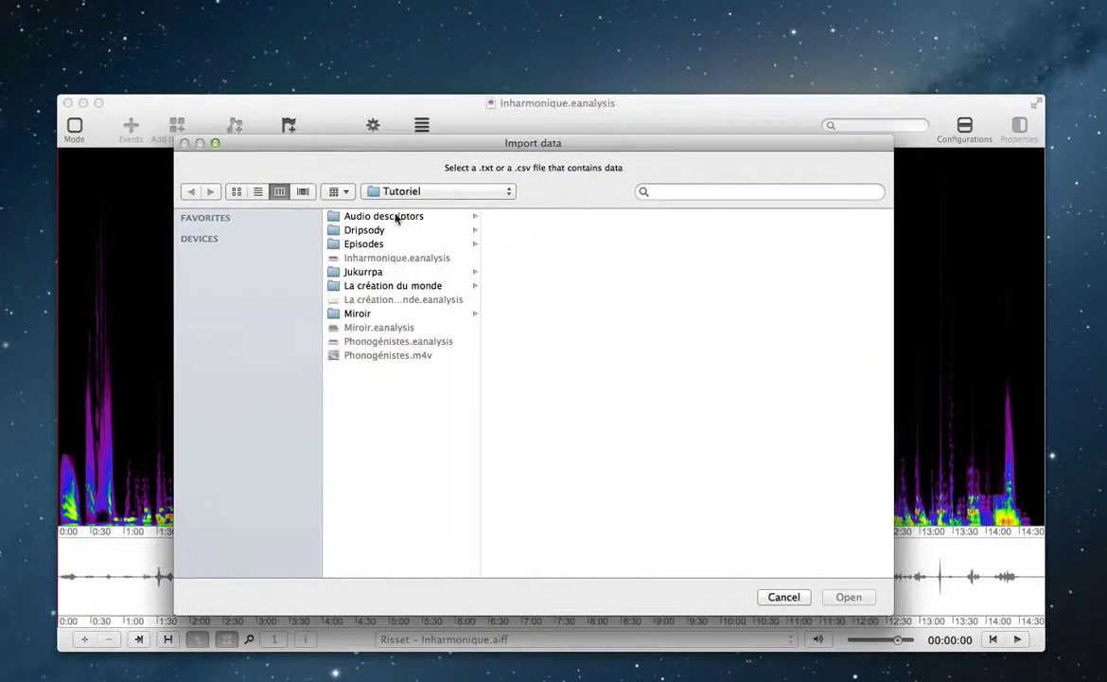
pyautogui.click(396, 217)
pyautogui.click(528, 217)
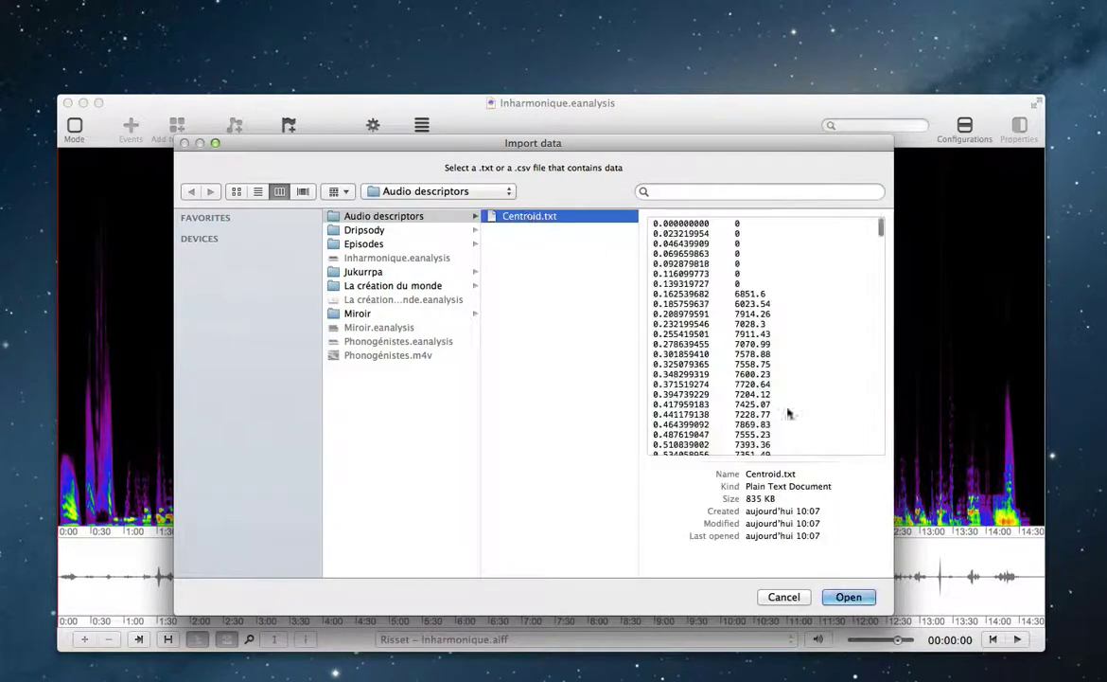
pyautogui.click(845, 597)
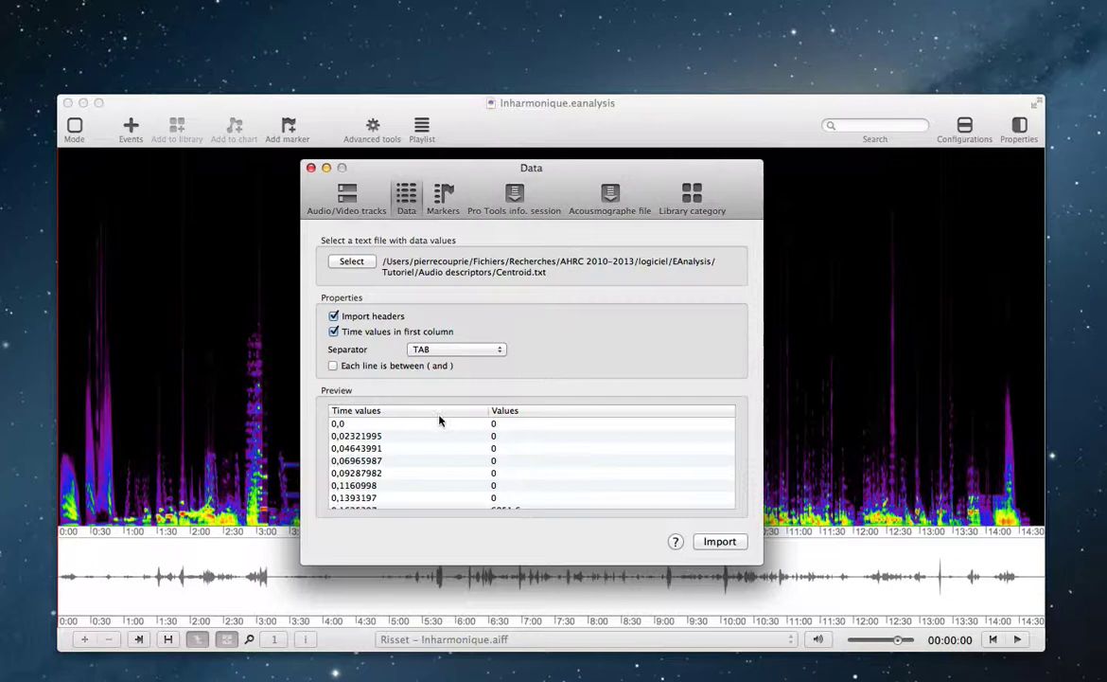
# - Check the Centroid.txt preview and import it into the Inharmonique analysis
pyautogui.scroll(-3, 497, 457)
pyautogui.scroll(-1, 504, 457)
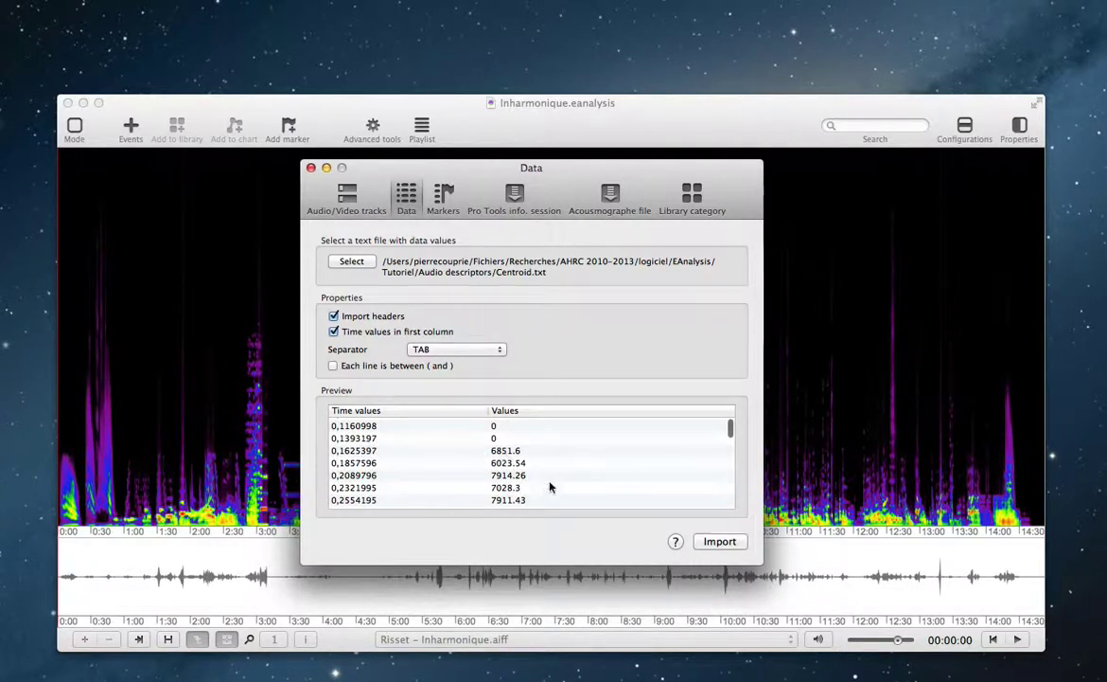
pyautogui.scroll(-5, 549, 484)
pyautogui.scroll(6, 544, 481)
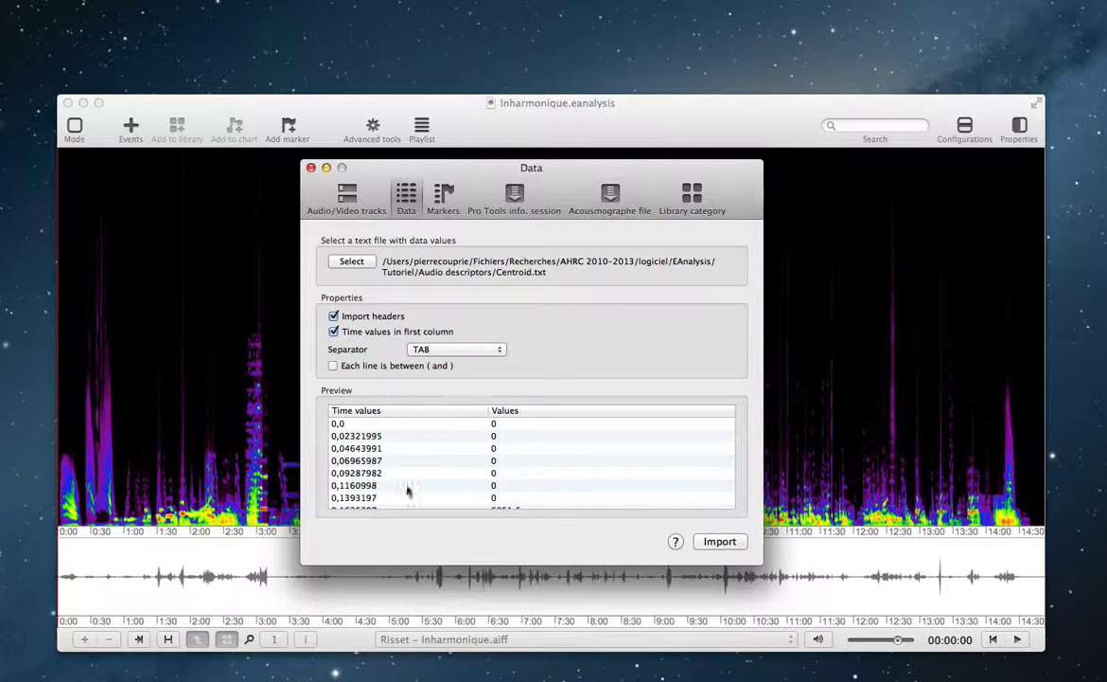
pyautogui.scroll(-15, 516, 474)
pyautogui.scroll(15, 521, 487)
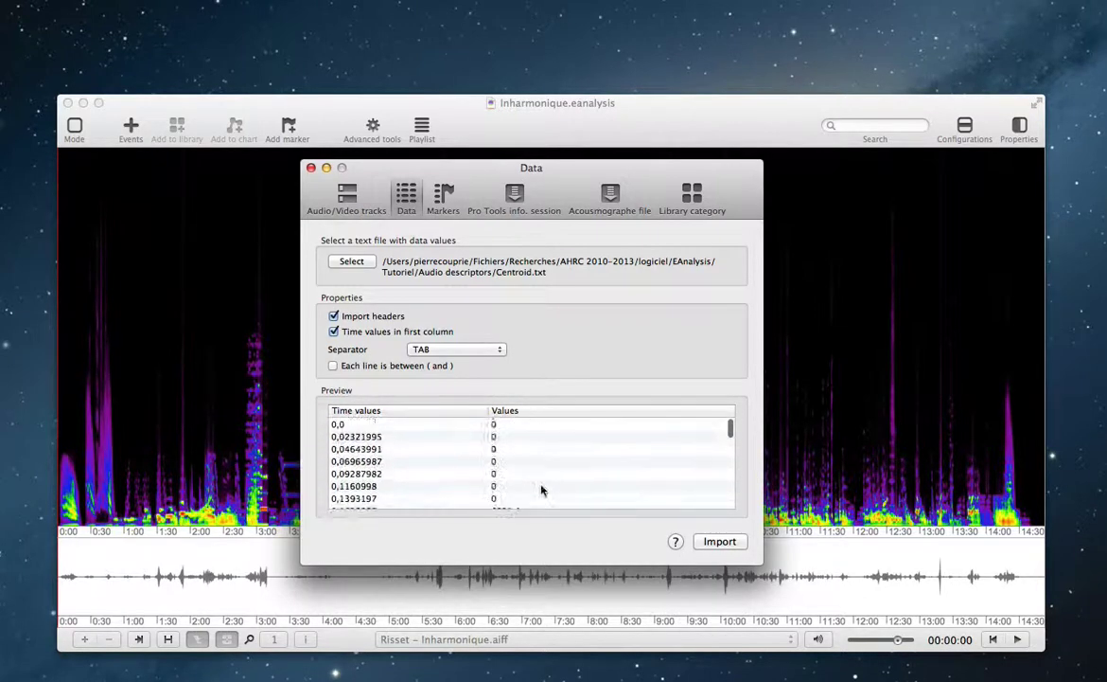
pyautogui.click(719, 541)
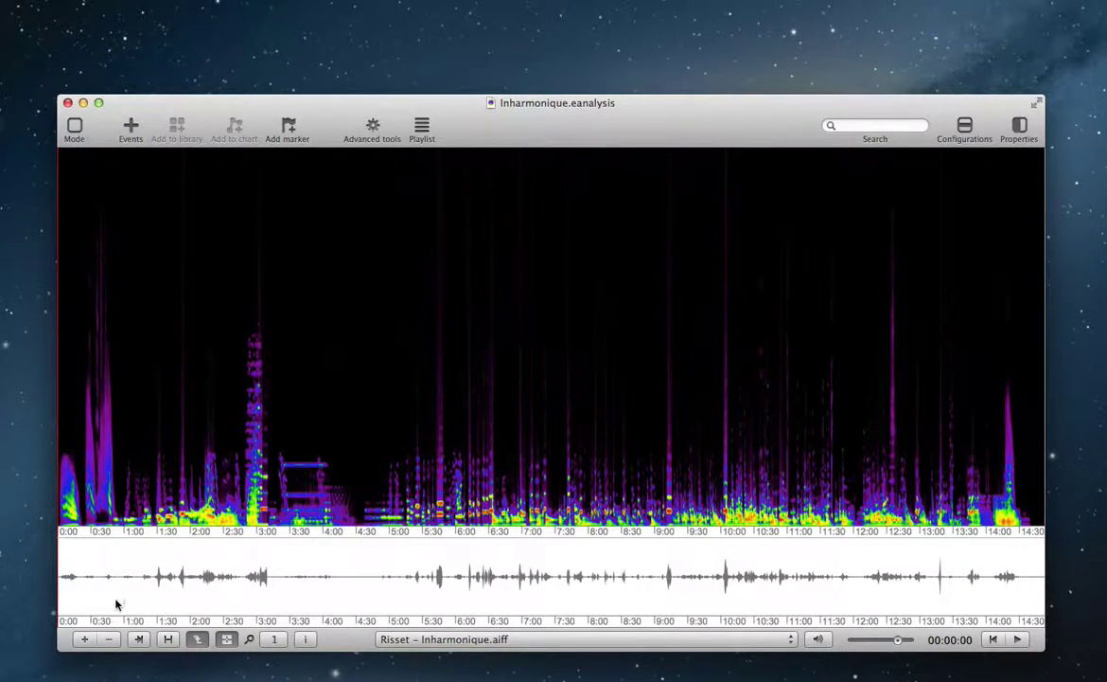
# - Add a Default data view plotting the imported centroid curve above the sonogram
pyautogui.click(84, 638)
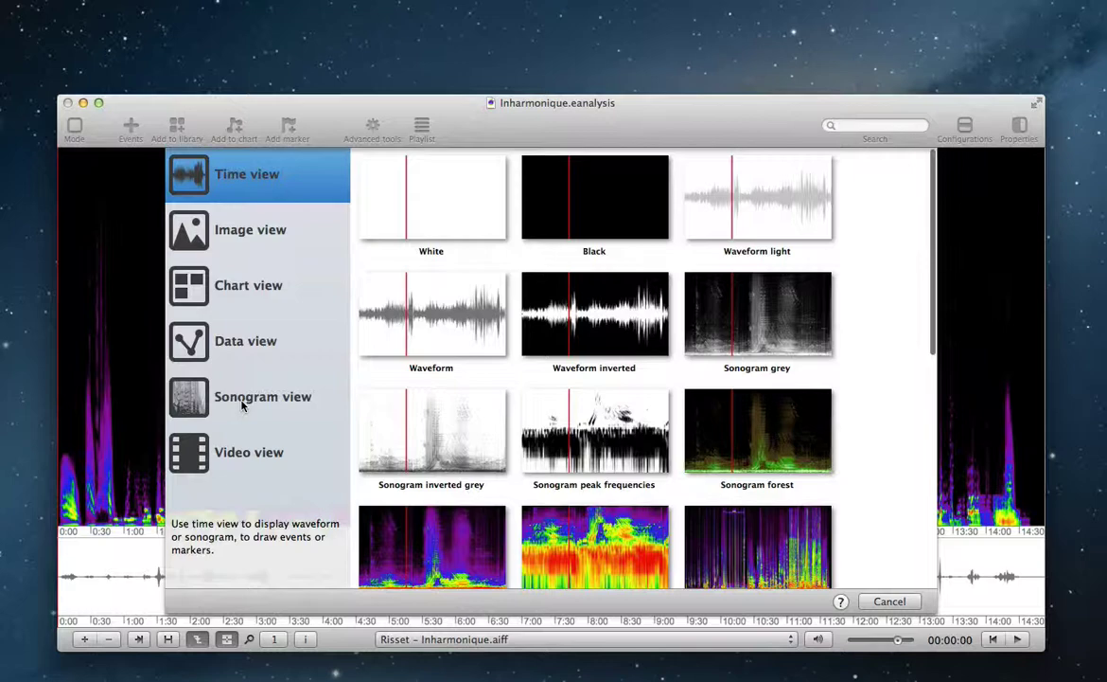
pyautogui.click(196, 345)
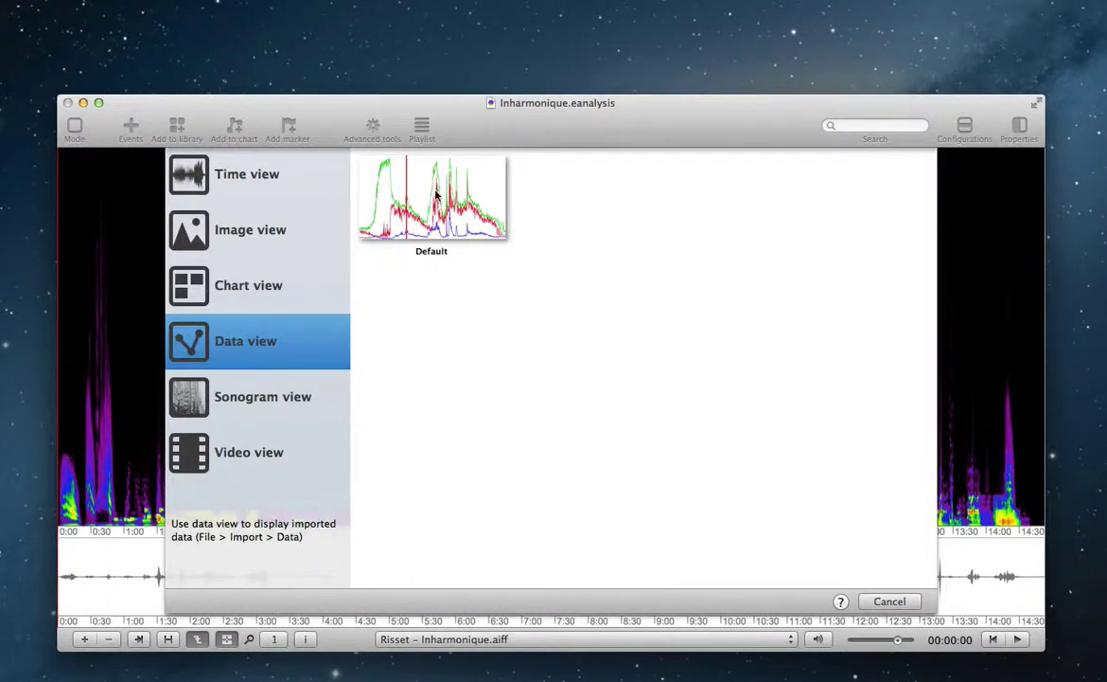
pyautogui.doubleClick(437, 194)
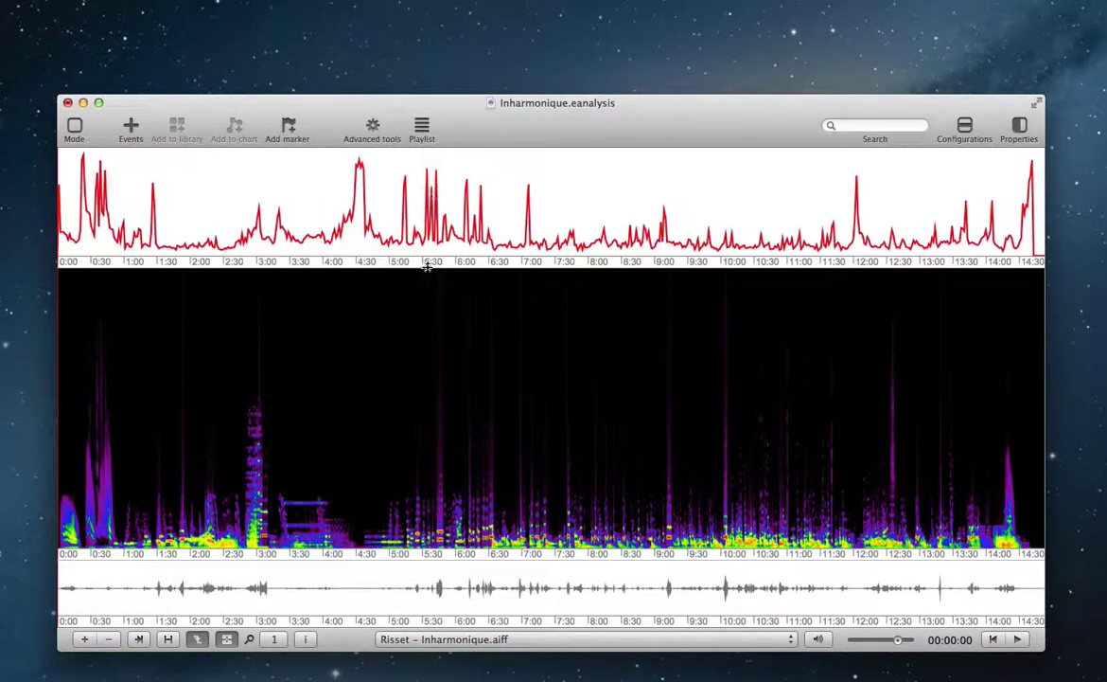
# - Make the red data view taller and open its Properties, showing the Centroid curve listed
pyautogui.moveTo(429, 267); pyautogui.dragTo(417, 346)
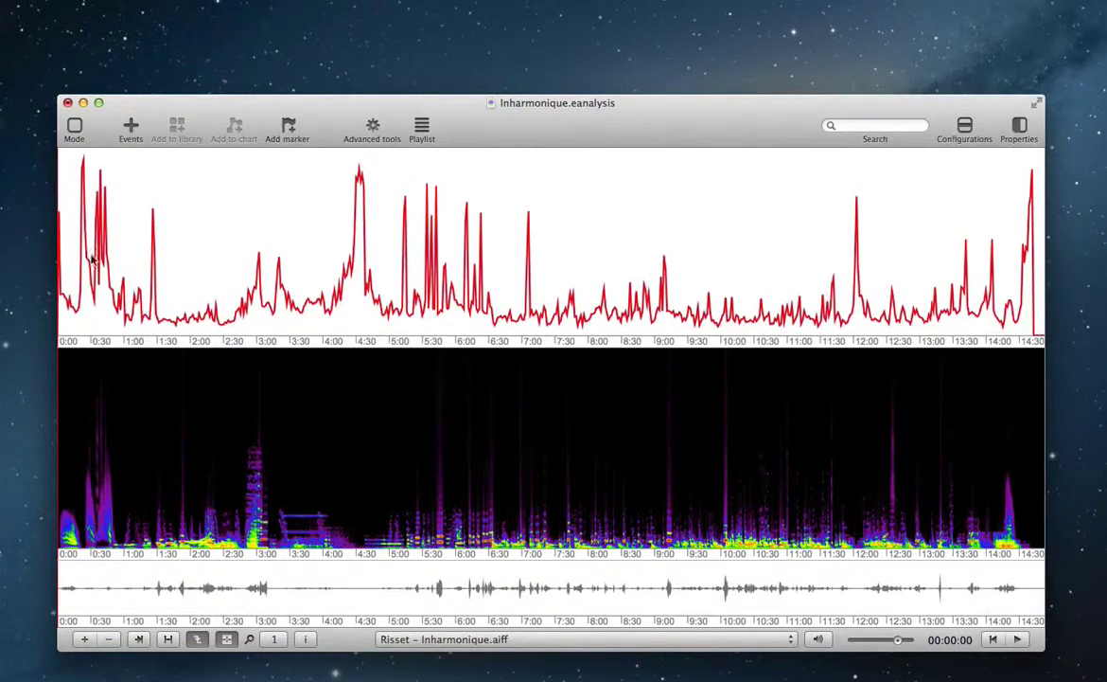
pyautogui.click(572, 250)
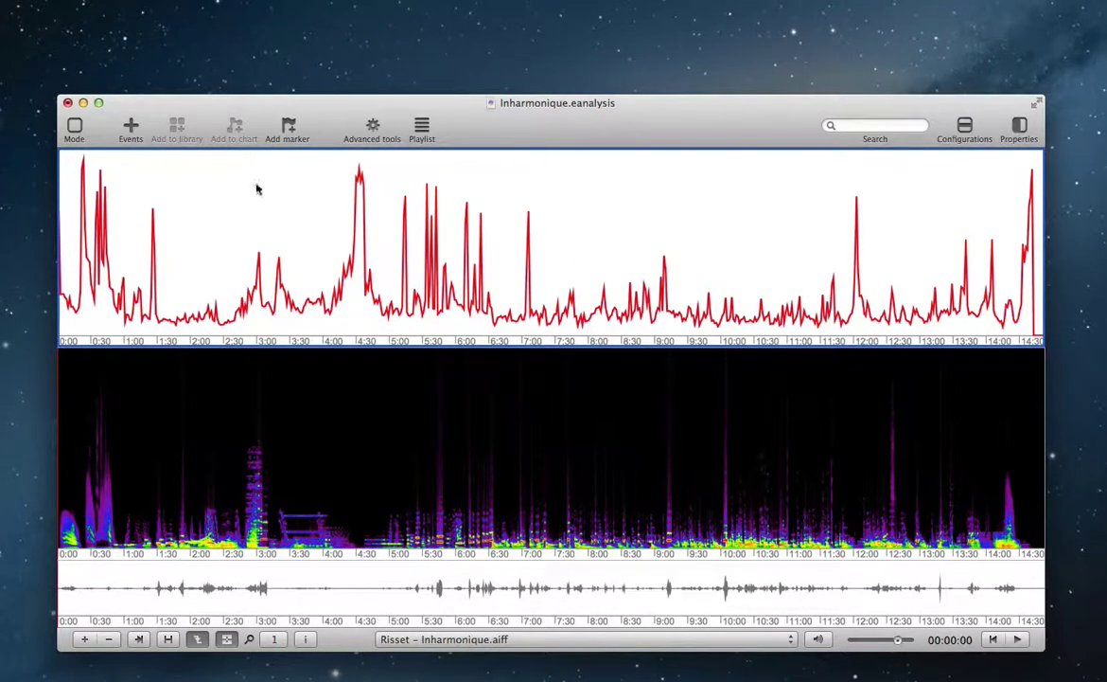
pyautogui.click(1018, 128)
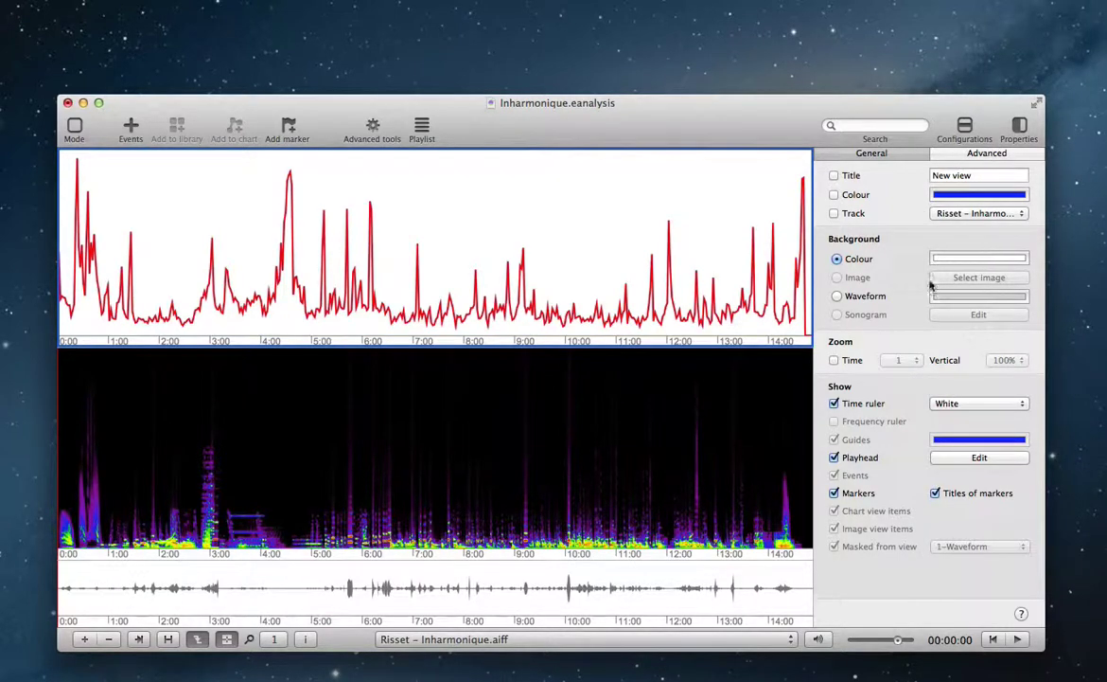
pyautogui.click(976, 156)
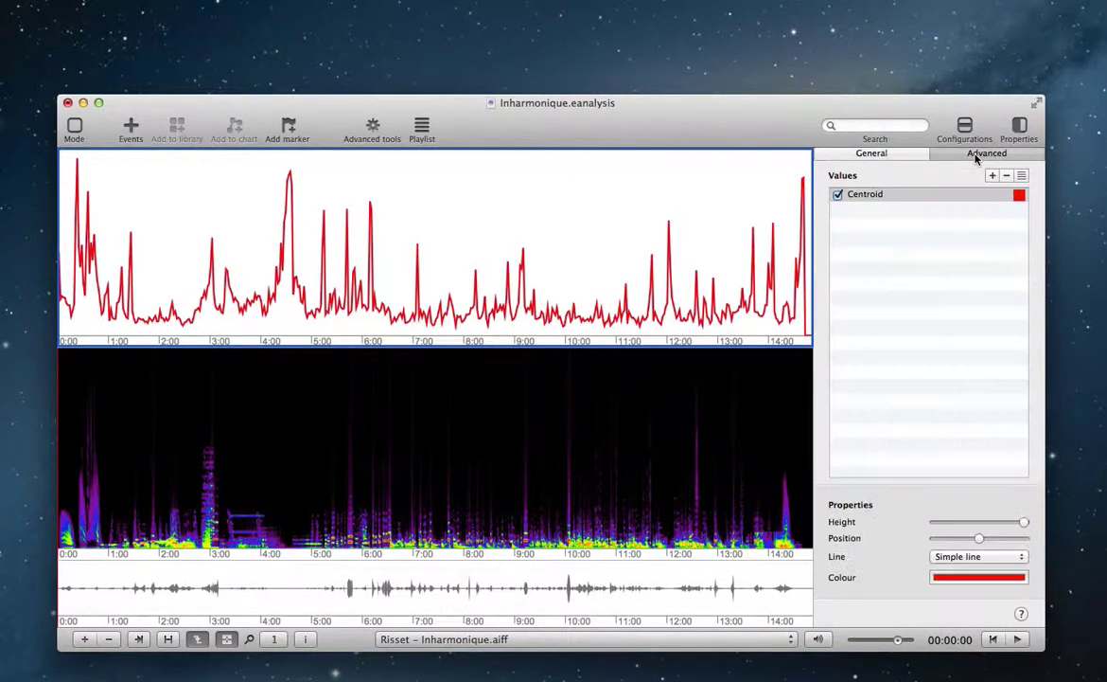
pyautogui.click(838, 195)
pyautogui.click(838, 195)
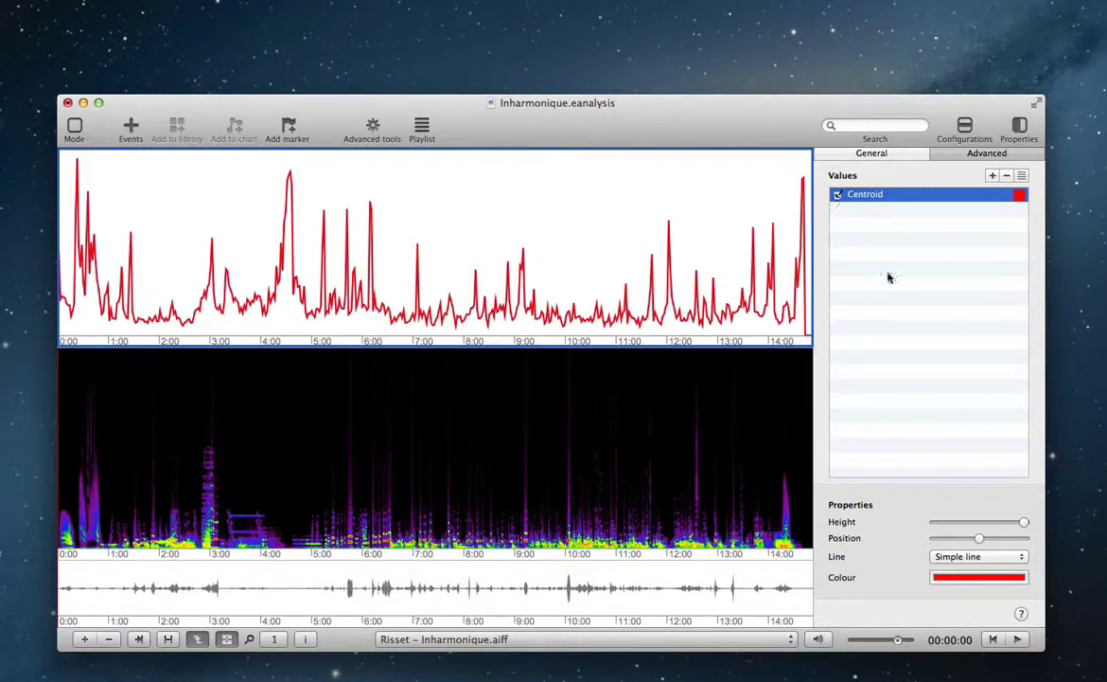
# - Colour the Centroid curve green, adjust its height and position, and draw it as a filled plain line
pyautogui.click(961, 579)
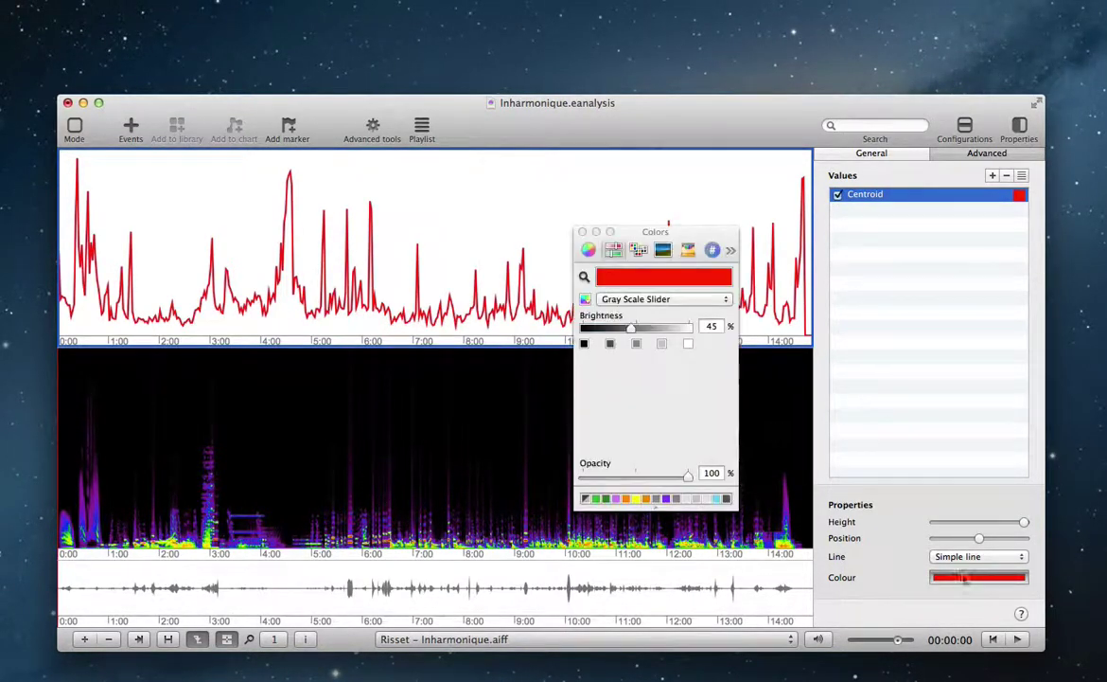
pyautogui.click(588, 249)
pyautogui.moveTo(663, 317); pyautogui.dragTo(606, 329)
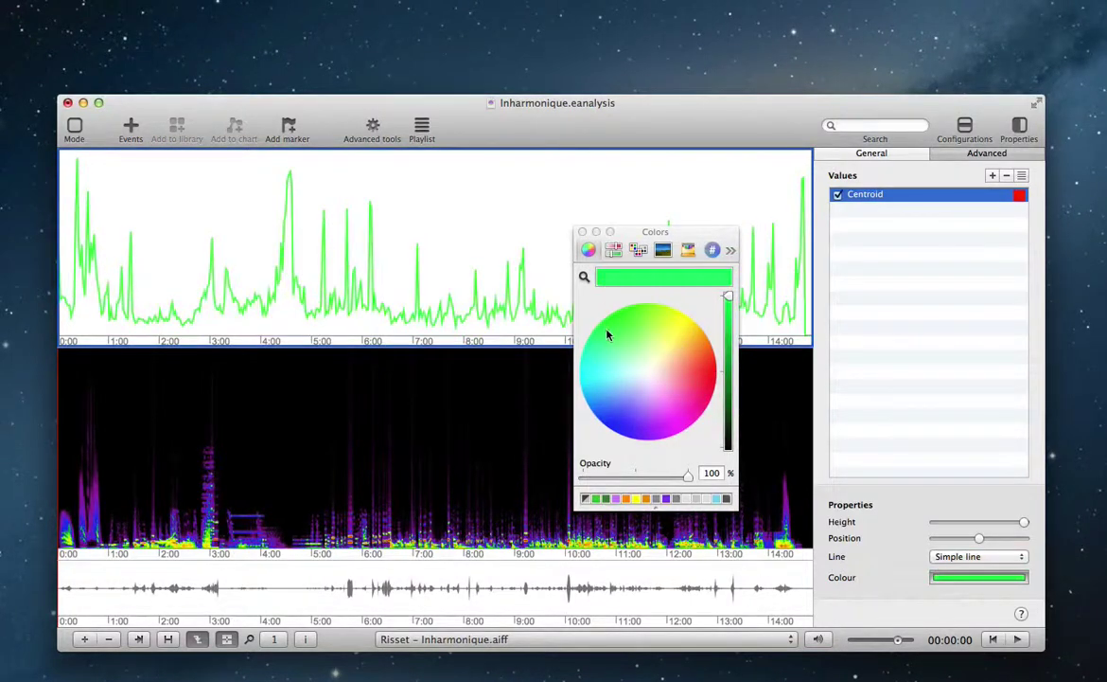
pyautogui.click(582, 231)
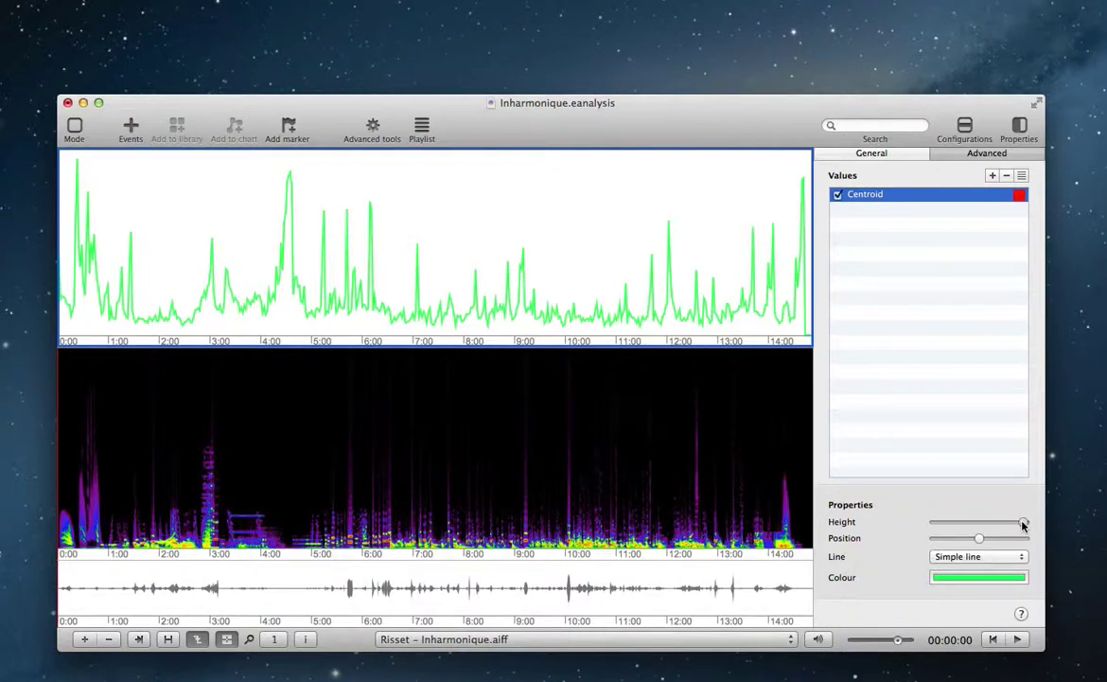
pyautogui.moveTo(1024, 523); pyautogui.dragTo(976, 538)
pyautogui.moveTo(984, 522); pyautogui.dragTo(1032, 522)
pyautogui.click(942, 558)
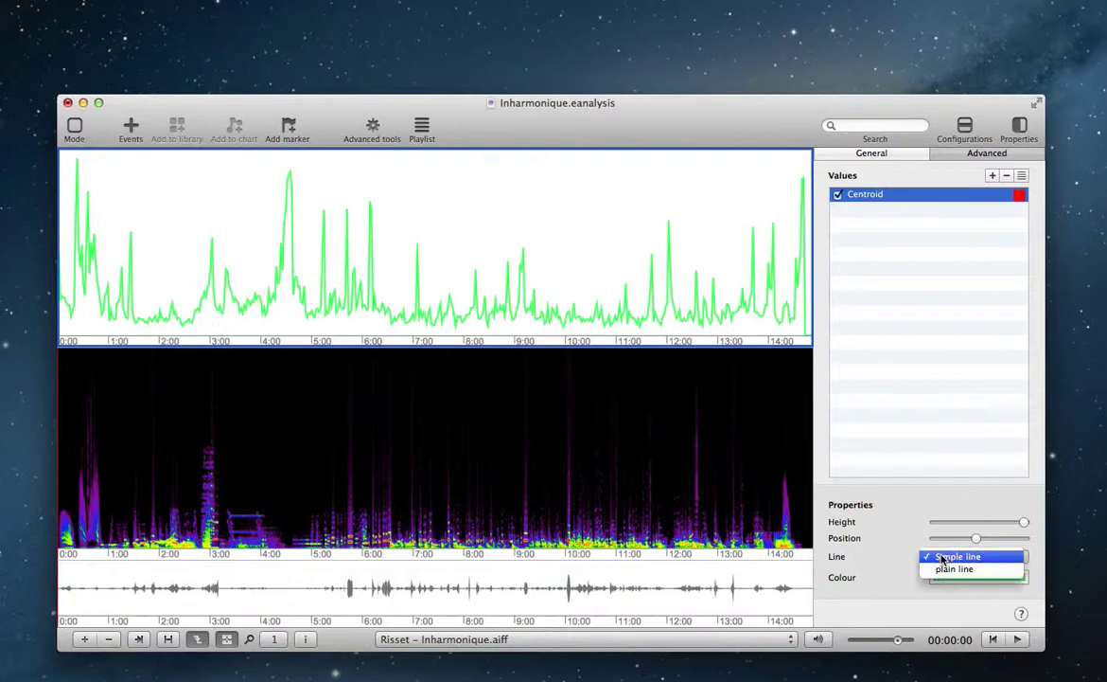
pyautogui.click(940, 572)
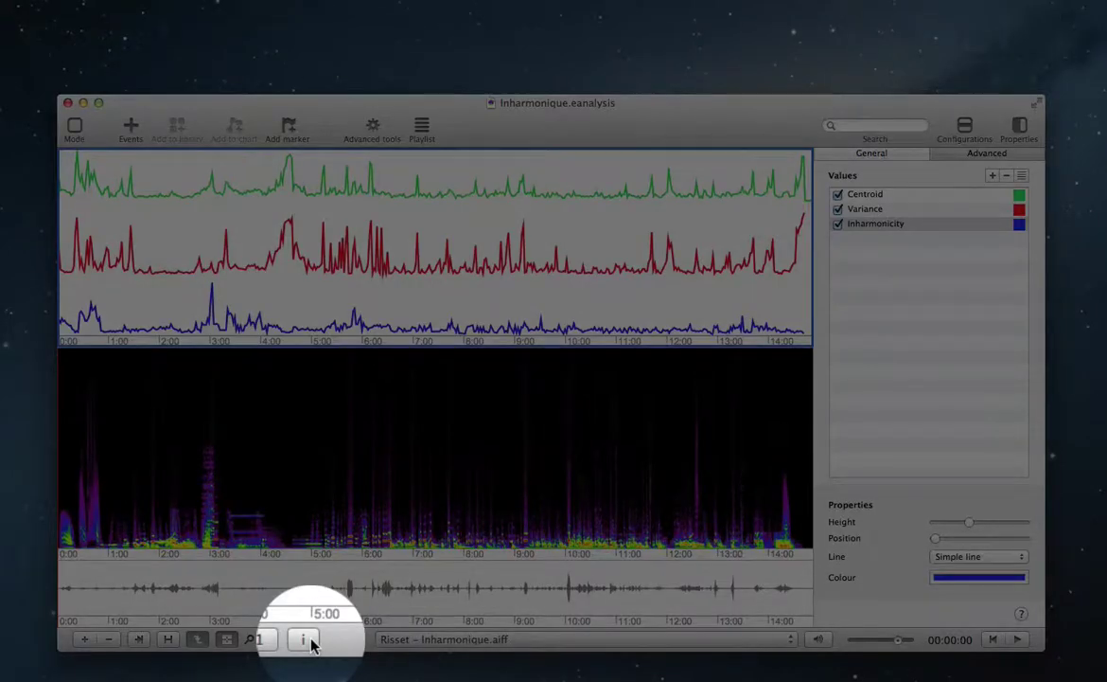
# - Show the Informations window over the sonogram and read curve values at a point in the data view
pyautogui.click(303, 639)
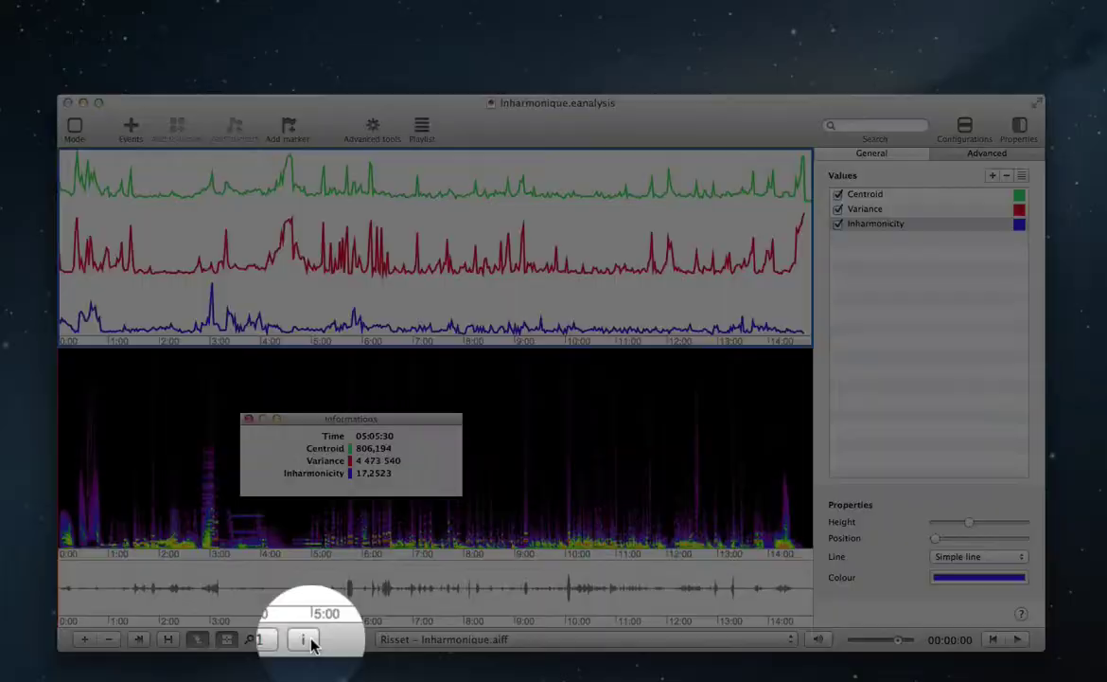
pyautogui.moveTo(389, 386); pyautogui.dragTo(425, 413)
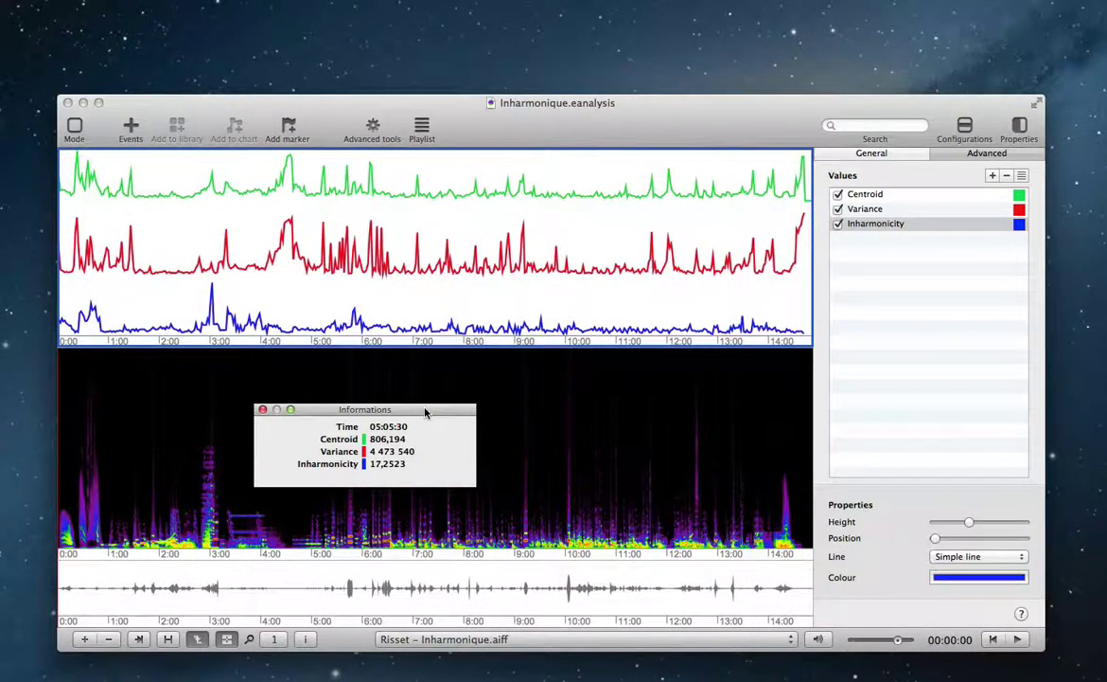
pyautogui.click(384, 312)
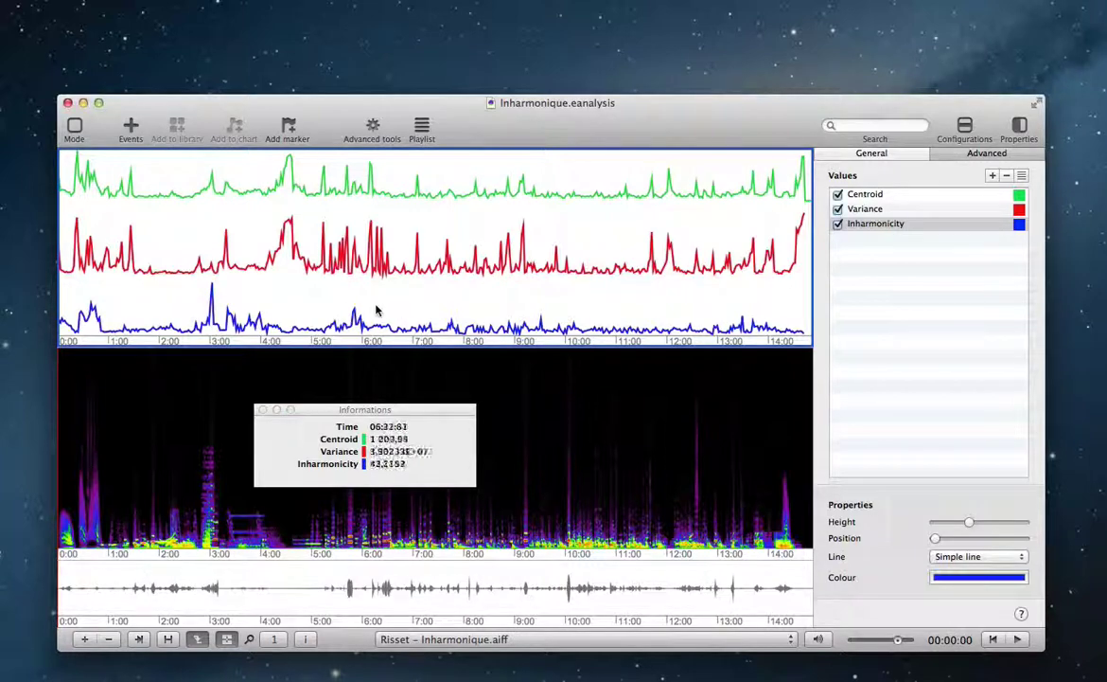